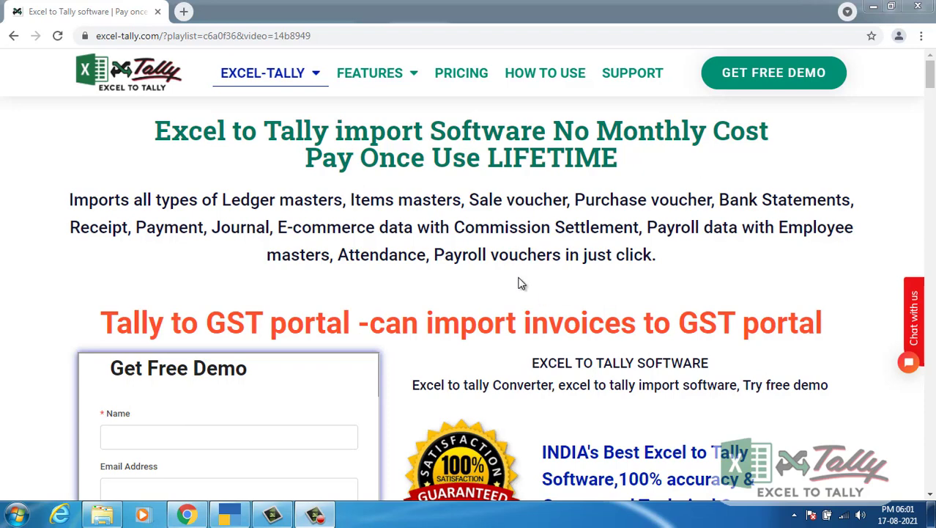
Open the Excel-Tally9.9 folder in File Explorer and launch the Excel-Tally9.14 application
click(102, 514)
double_click(225, 187)
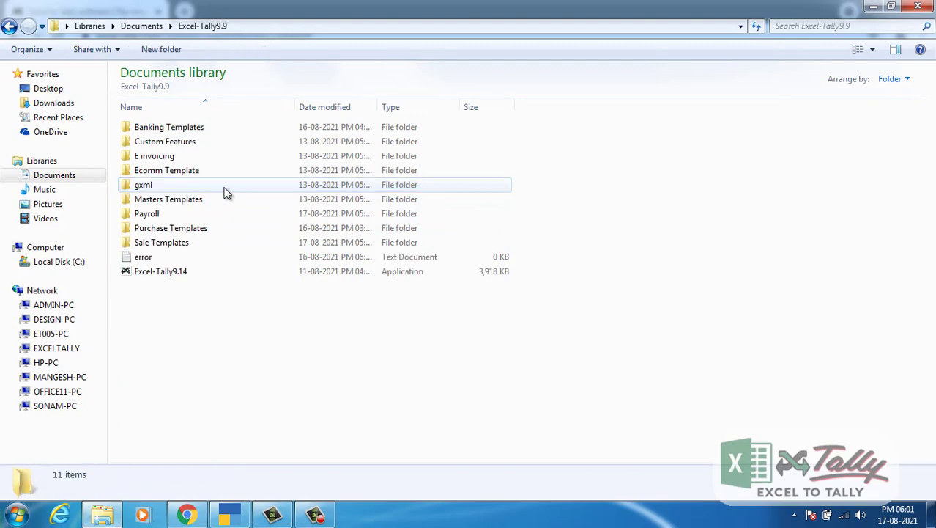
double_click(222, 272)
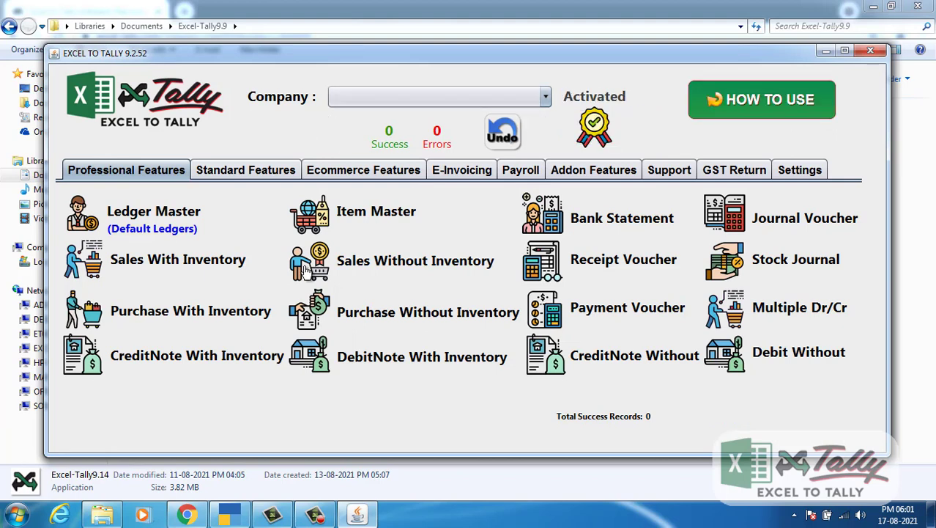
Check that Tally is running and select Demo Company as the company in Excel to Tally
click(232, 514)
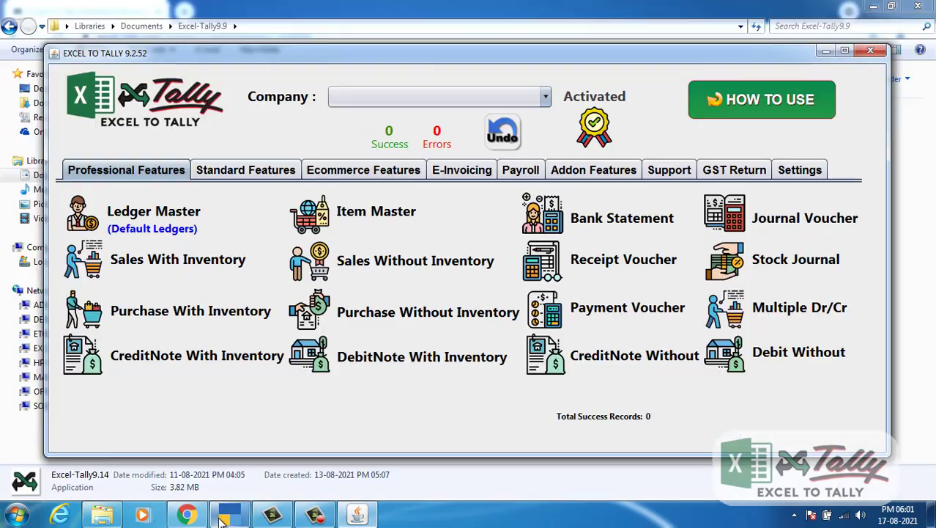
click(233, 517)
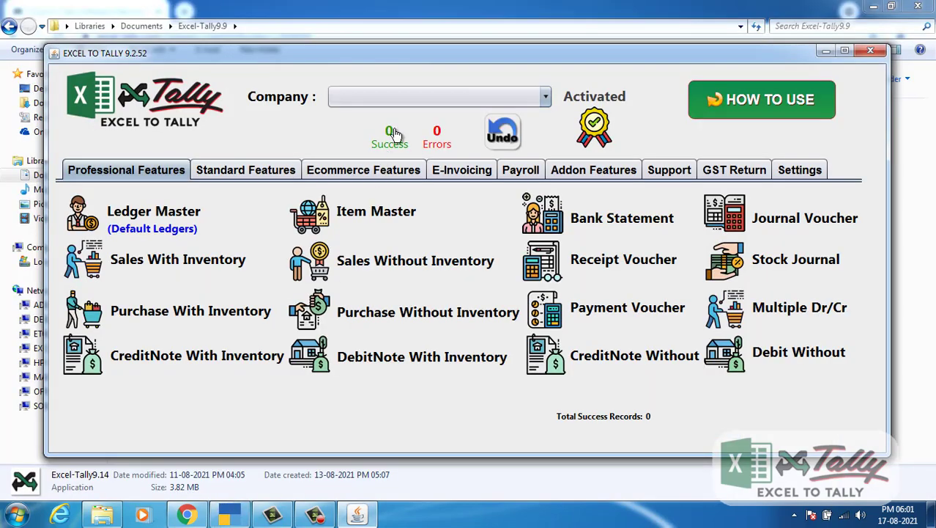
click(441, 101)
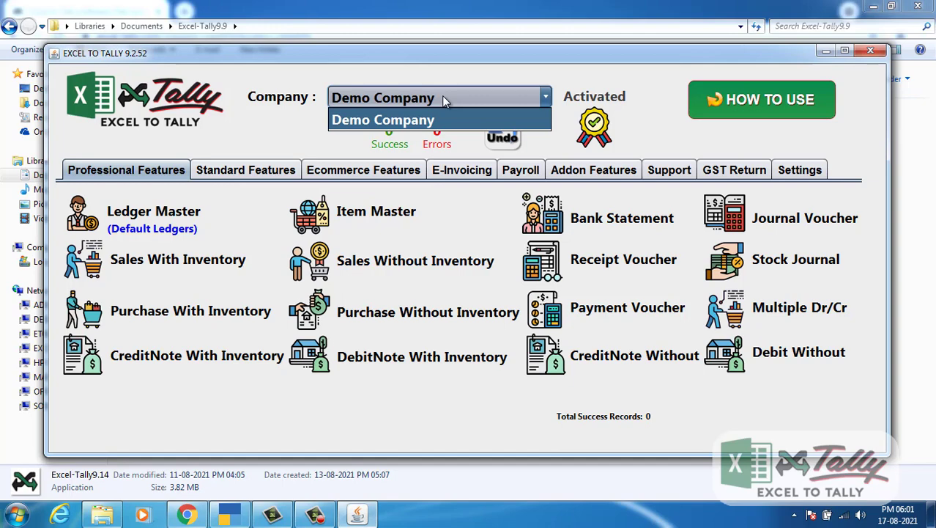
click(441, 98)
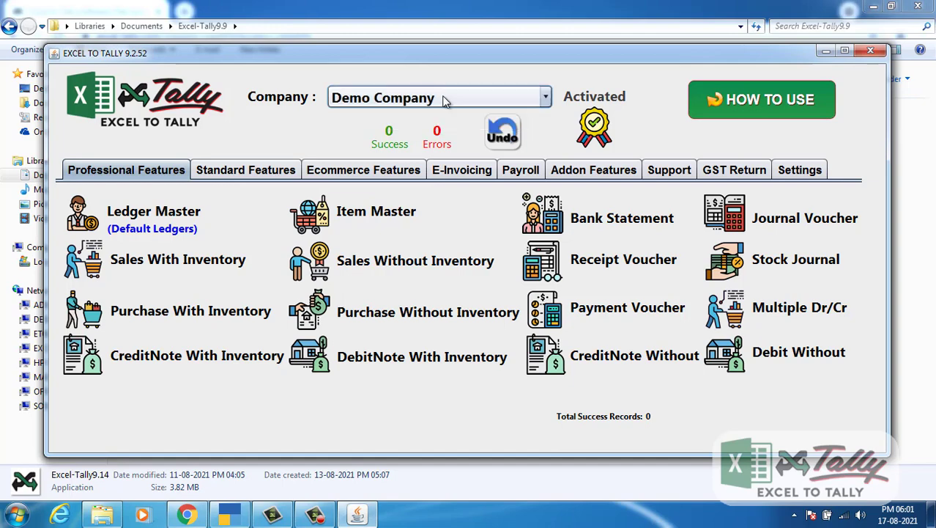
Open Purchase Without Inventory Template from the Purchase Templates folder in Excel and enable editing
click(822, 54)
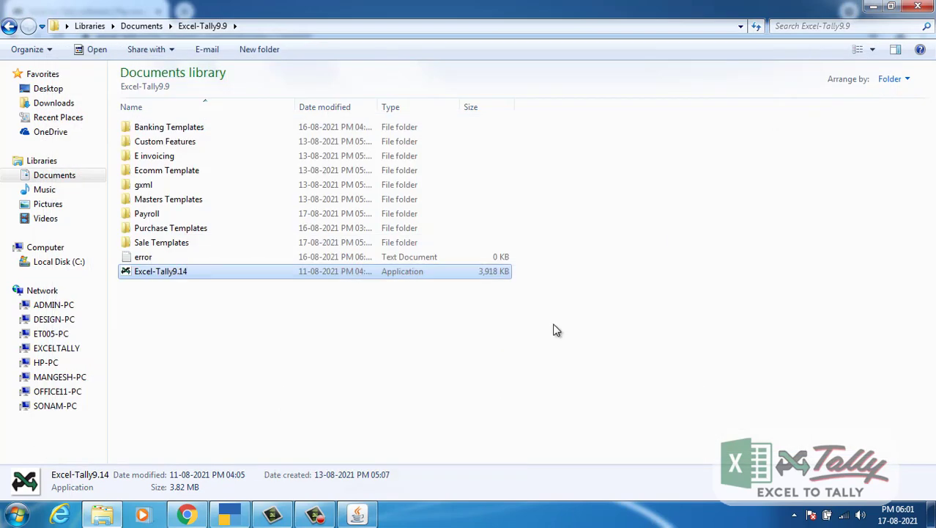
click(205, 231)
double_click(205, 232)
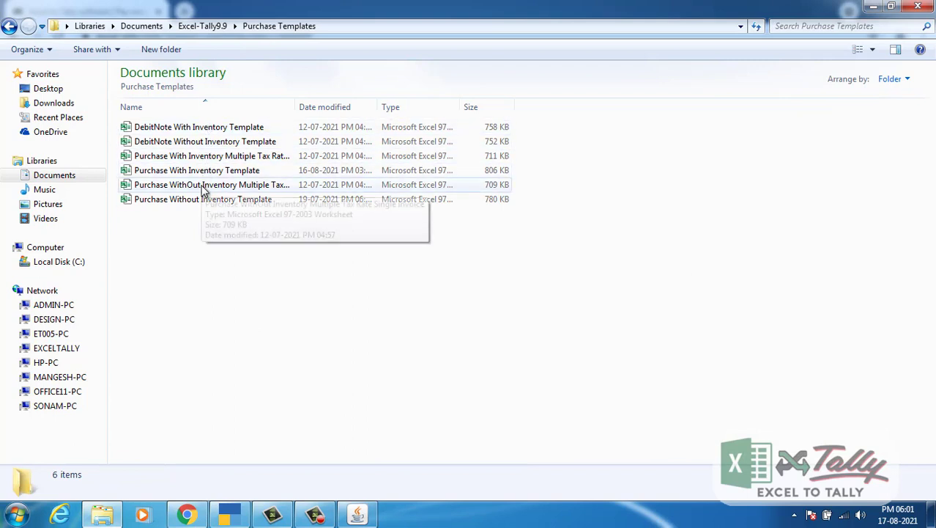
double_click(206, 199)
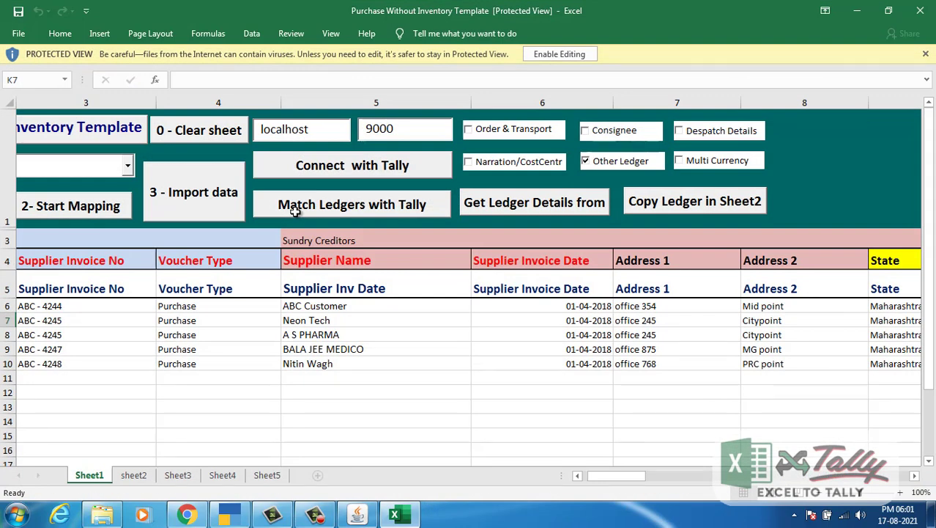
click(556, 54)
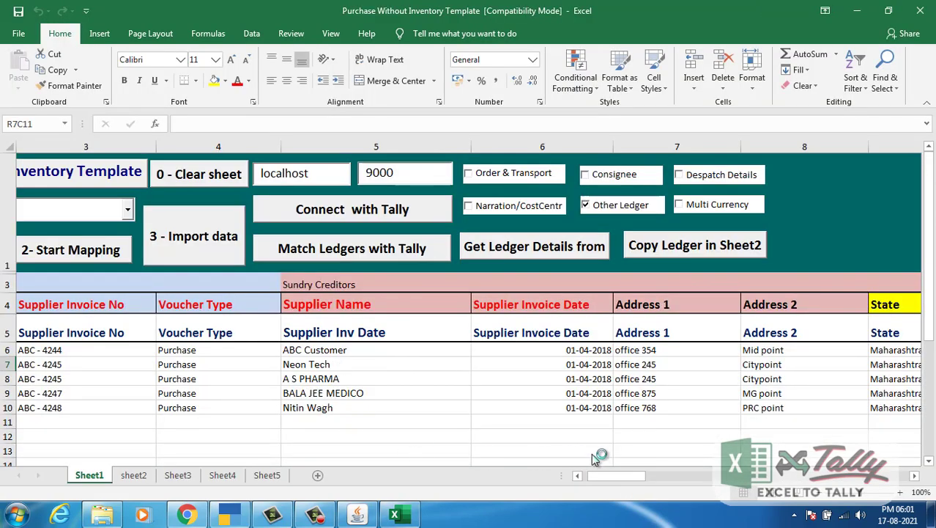
Clear the sample records from the template sheet and delete the contents of mapping row 5
drag(597, 476, 575, 477)
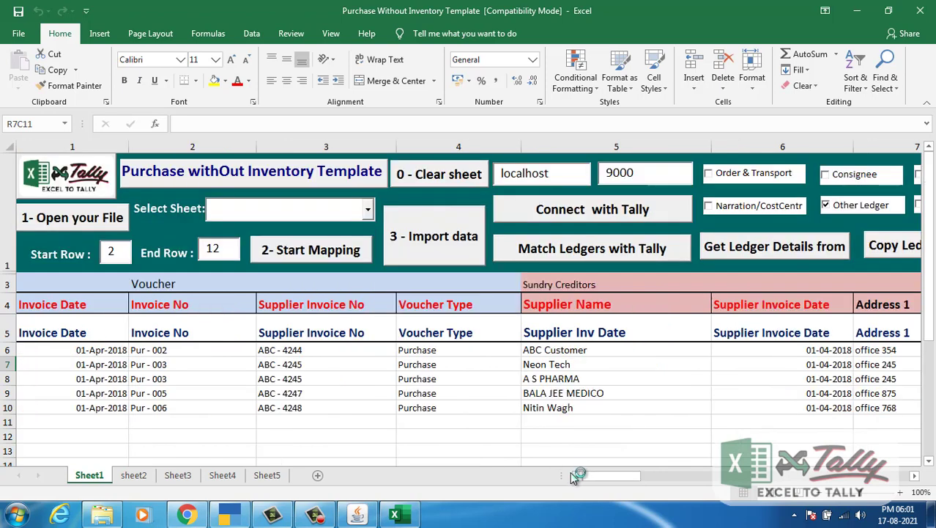
click(280, 381)
click(315, 352)
drag(429, 354, 529, 409)
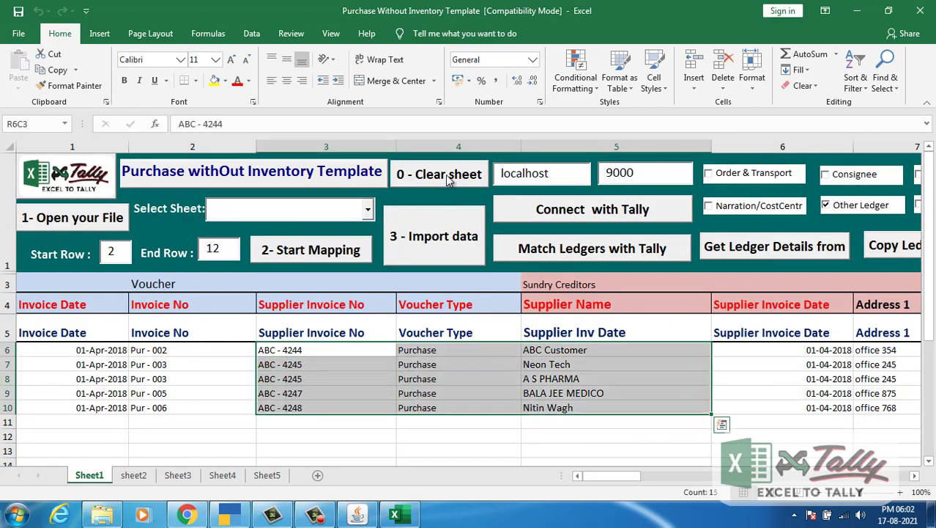
click(450, 178)
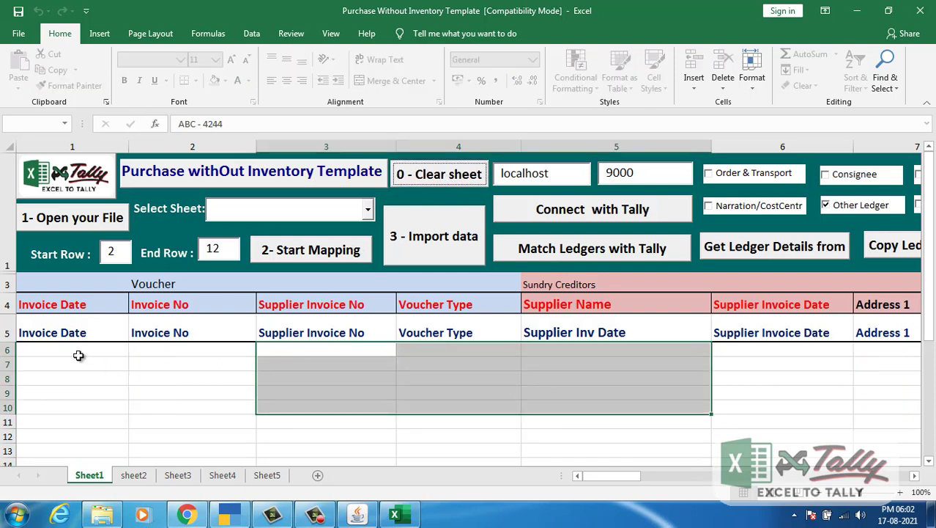
click(6, 333)
key(Delete)
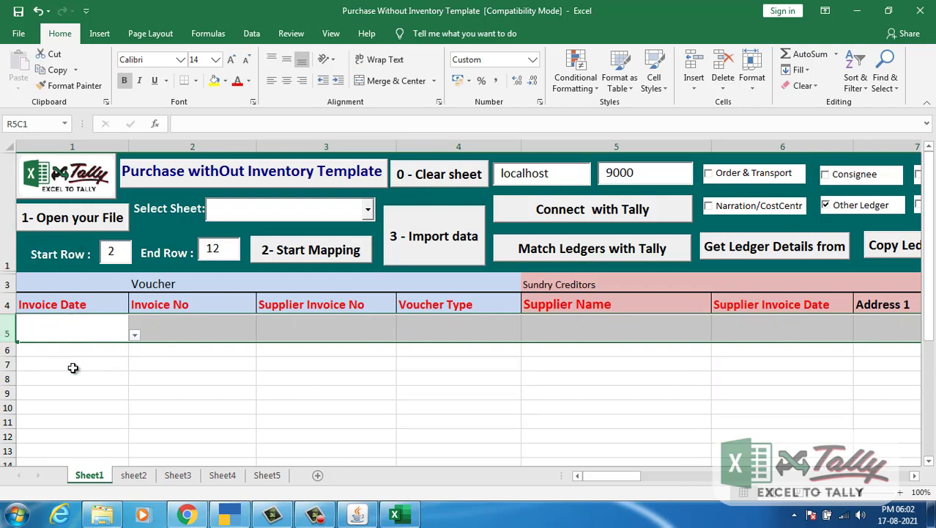
Load the Purchase Without Inventory workbook from the sample folder as the template's source file and bring it into view
click(72, 219)
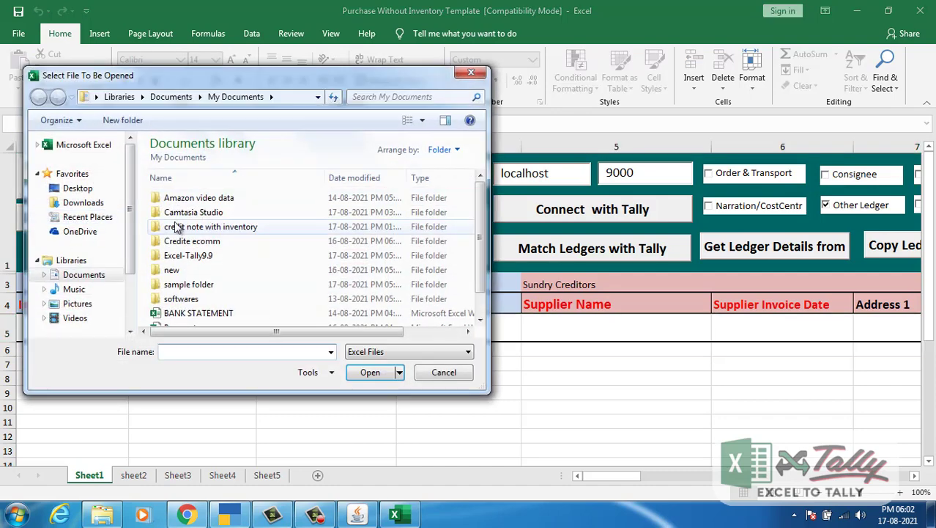
double_click(188, 284)
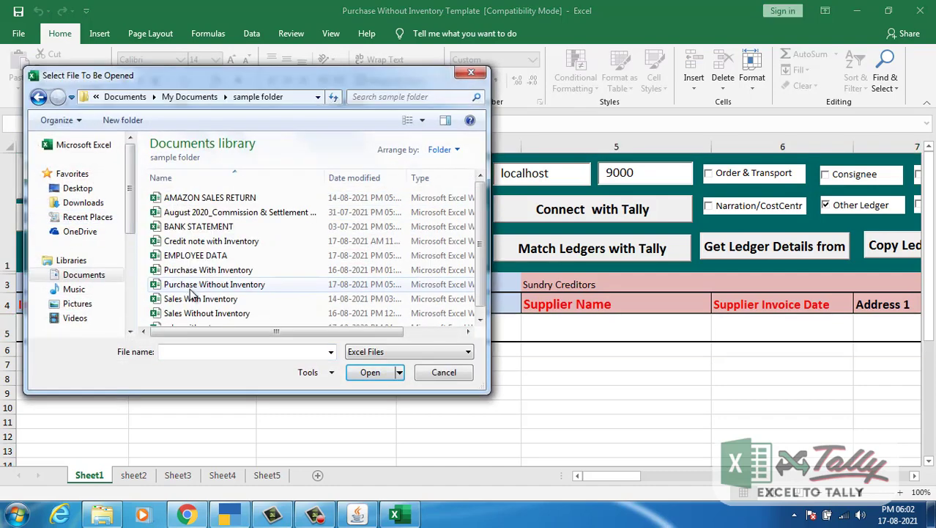
double_click(230, 286)
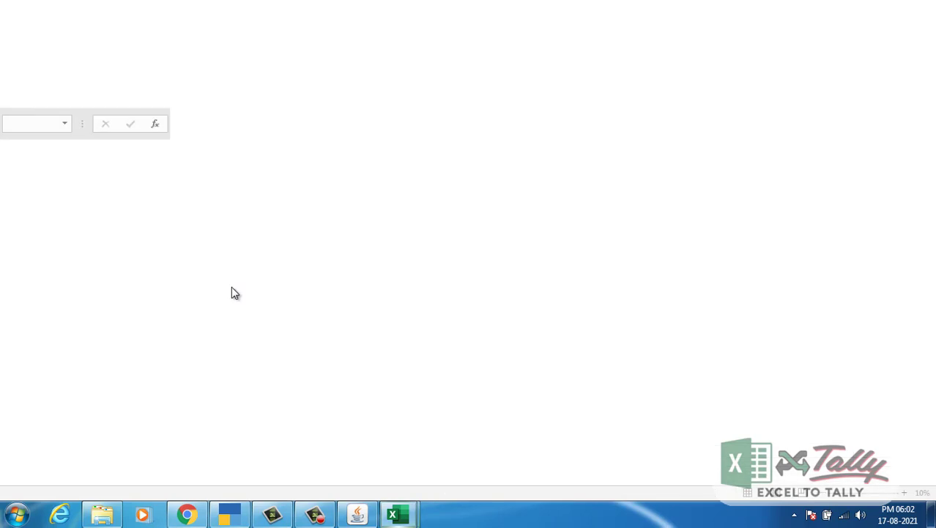
click(398, 516)
click(436, 460)
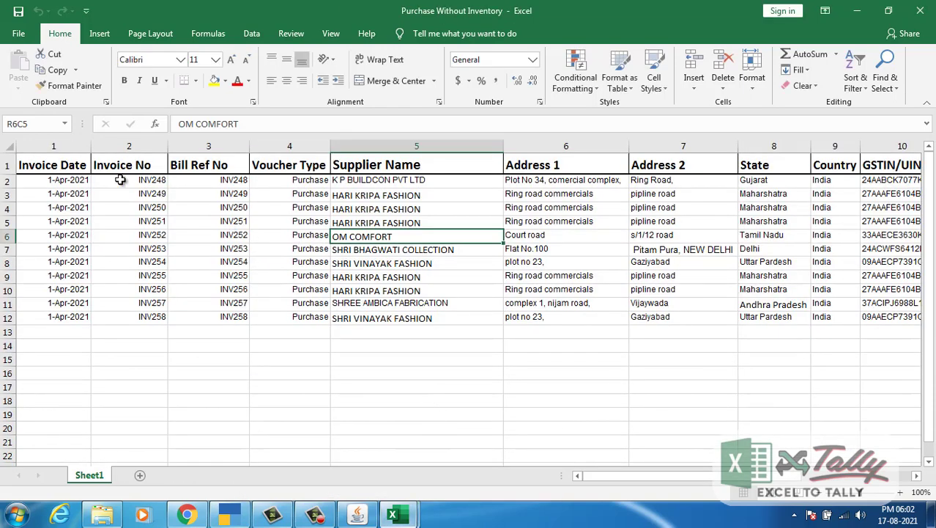
Check the source workbook's header row and first data row, and select Sheet1 as the source sheet in the template
click(6, 164)
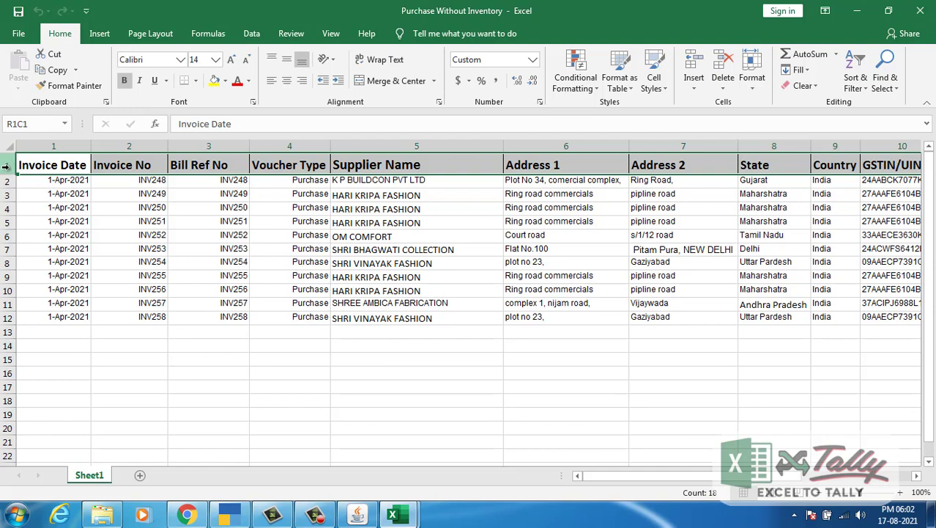
click(7, 181)
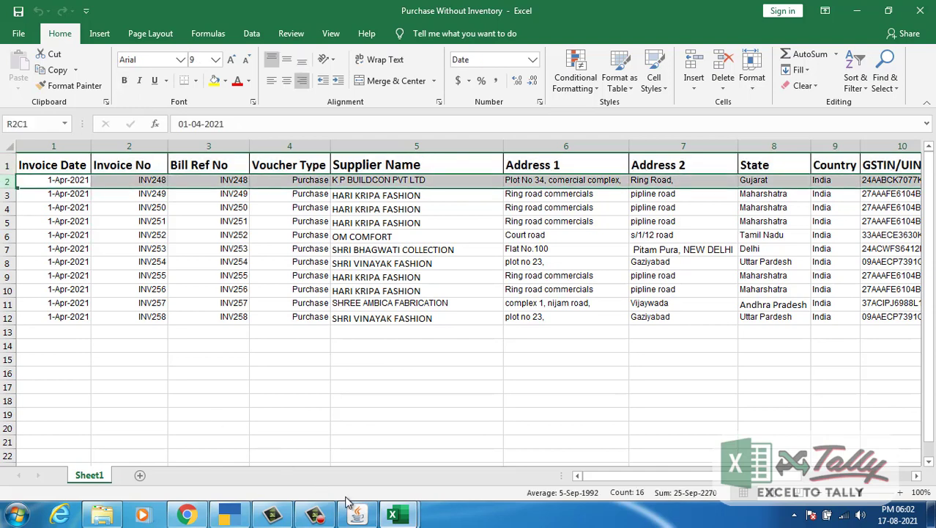
mouse_move(392, 514)
click(299, 447)
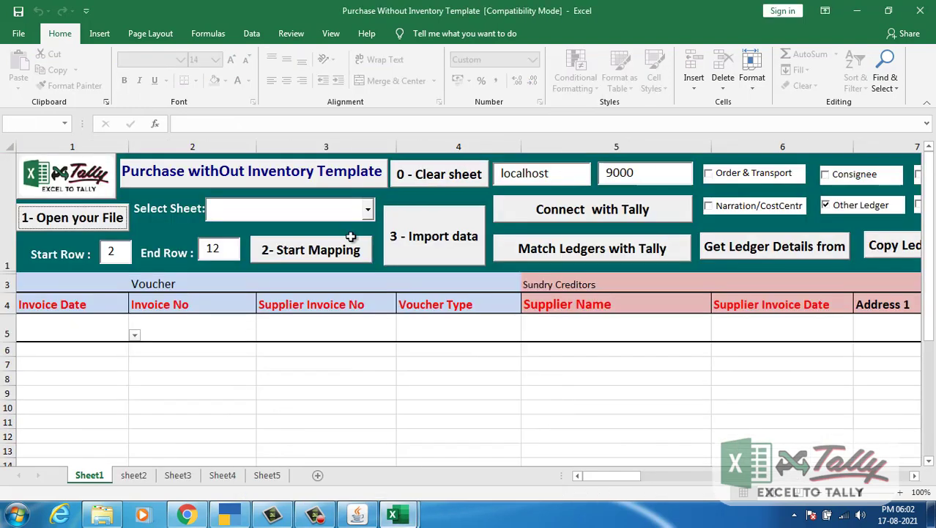
click(370, 210)
click(308, 231)
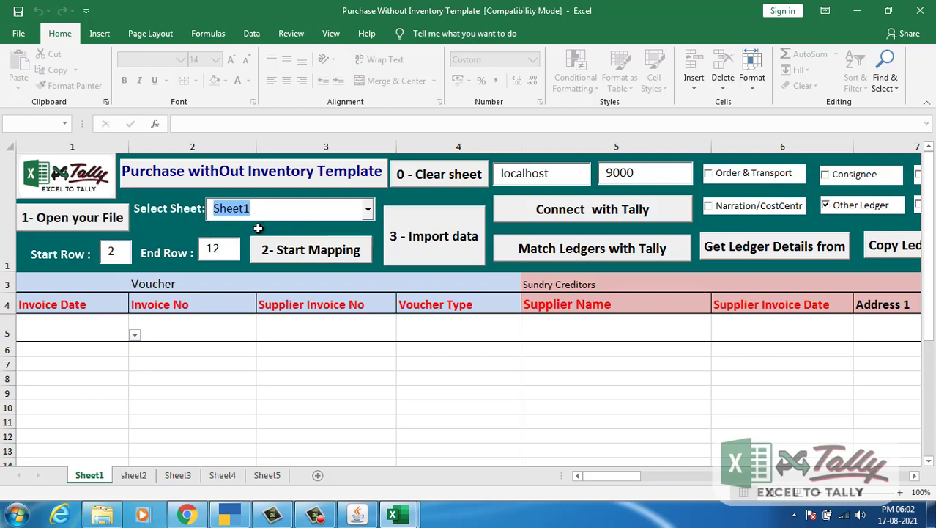
Check the source workbook's last data row and start the template's column mapping for rows 2 to 12
mouse_move(394, 517)
click(409, 458)
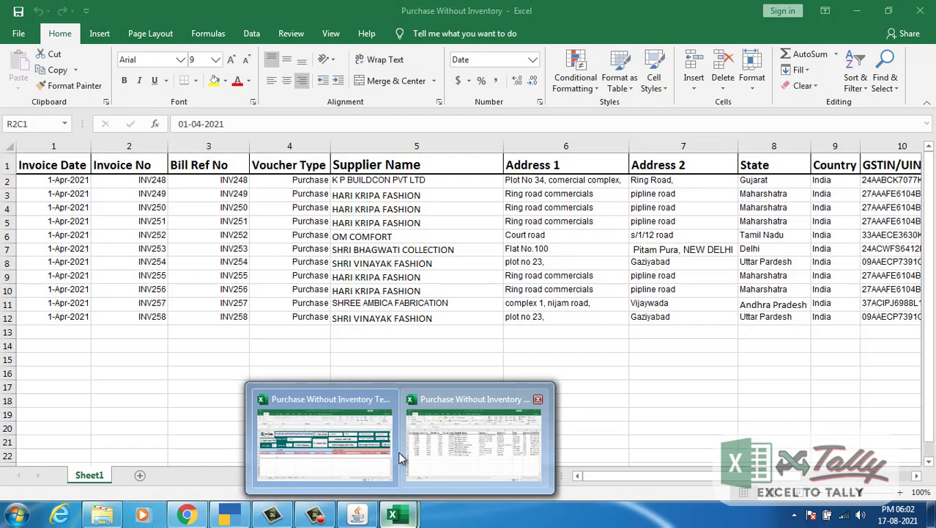
click(7, 317)
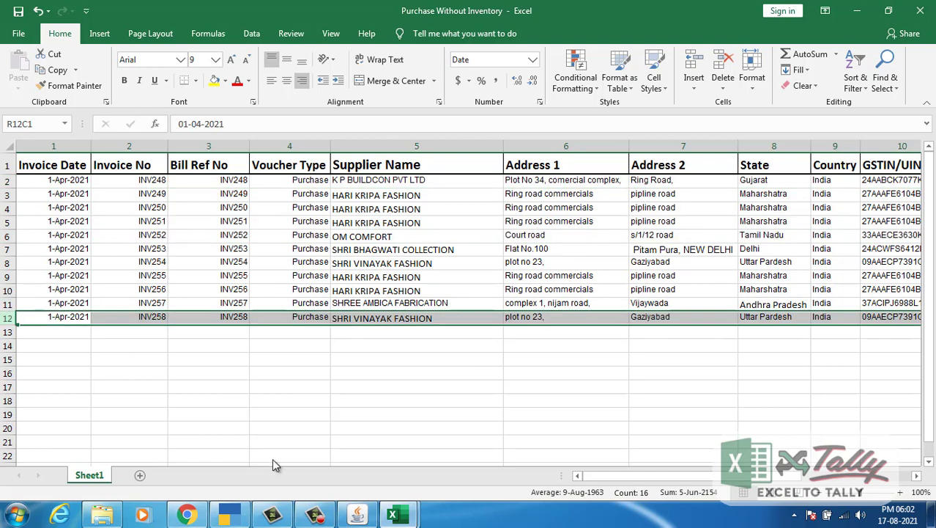
mouse_move(394, 516)
click(322, 381)
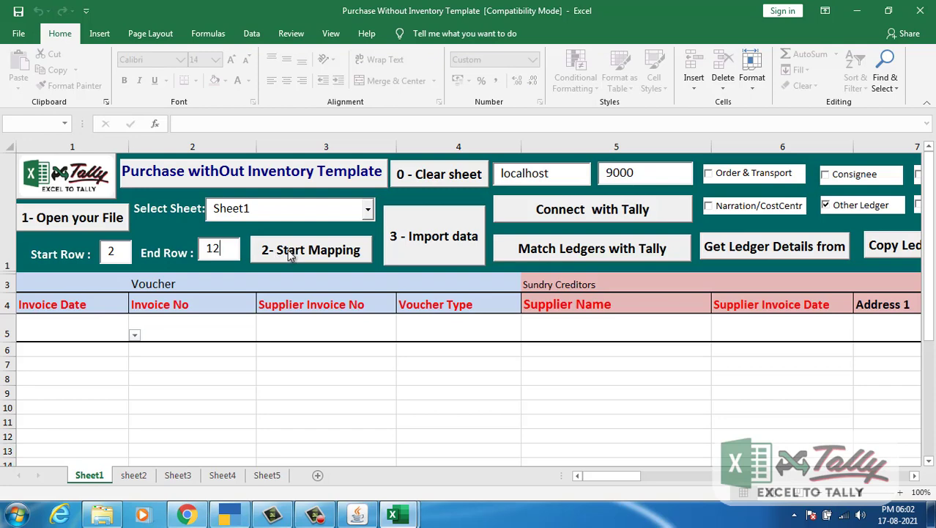
click(291, 252)
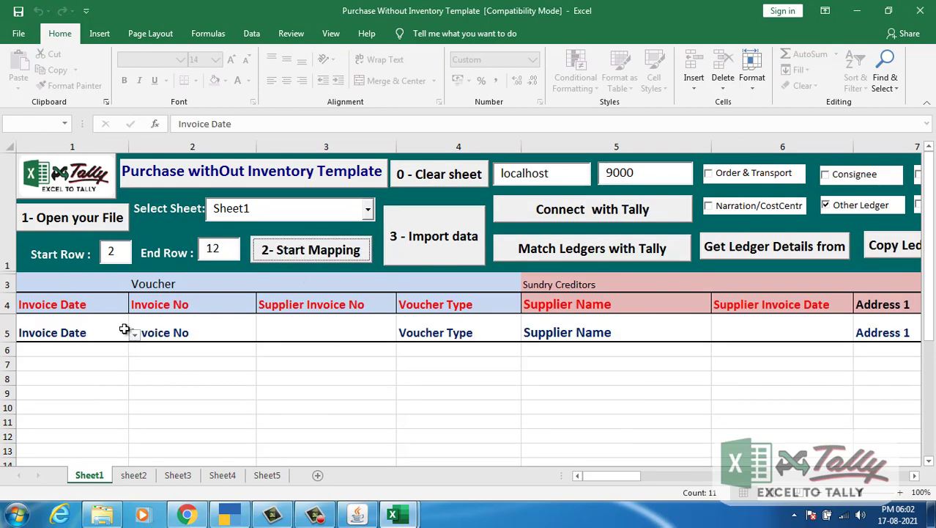
Map the template's Supplier Invoice No column to the source field Invoice No
click(166, 327)
click(168, 304)
click(167, 331)
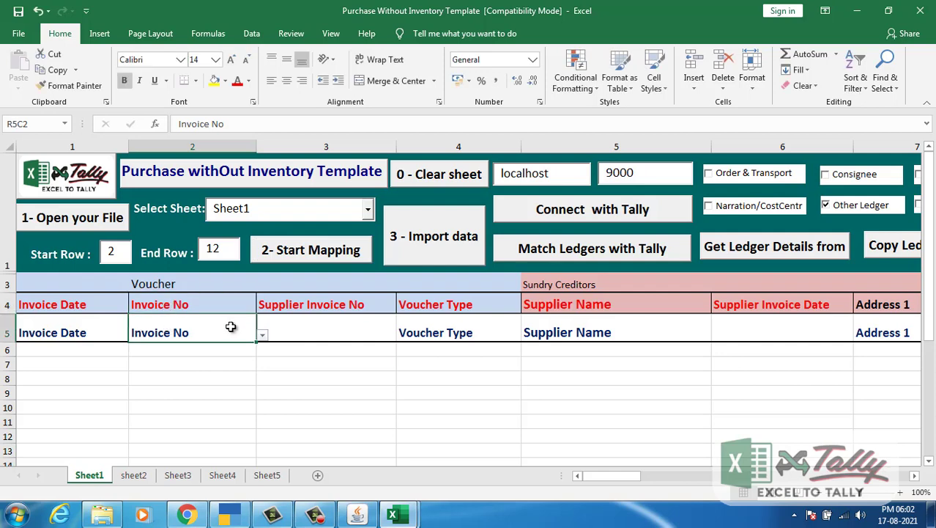
click(329, 331)
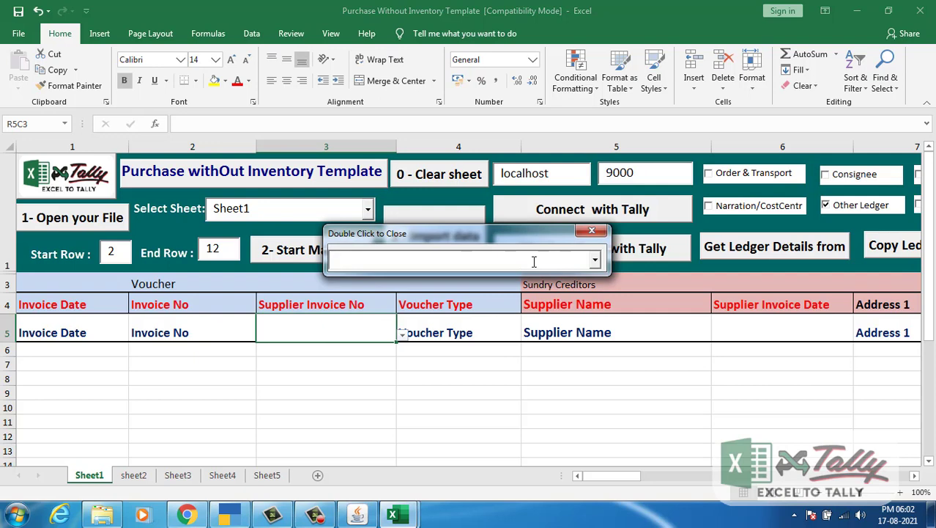
key(Down)
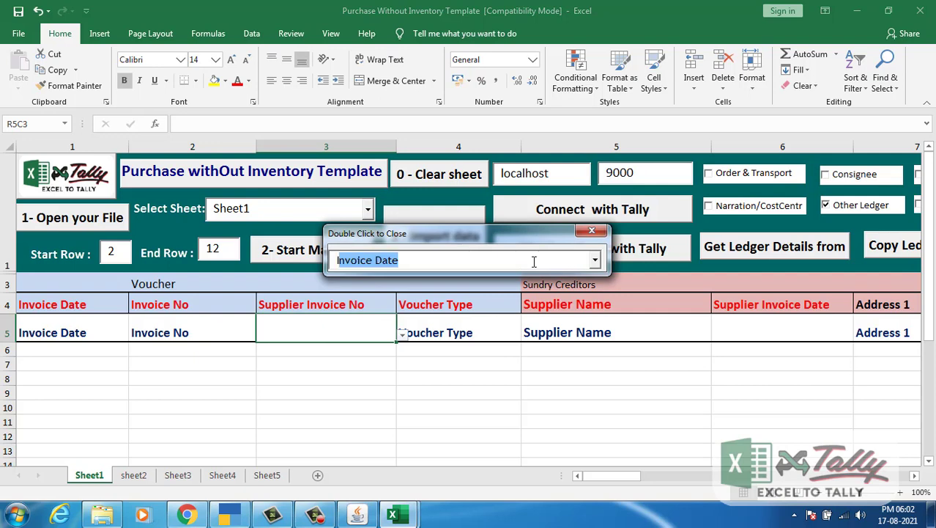
click(595, 259)
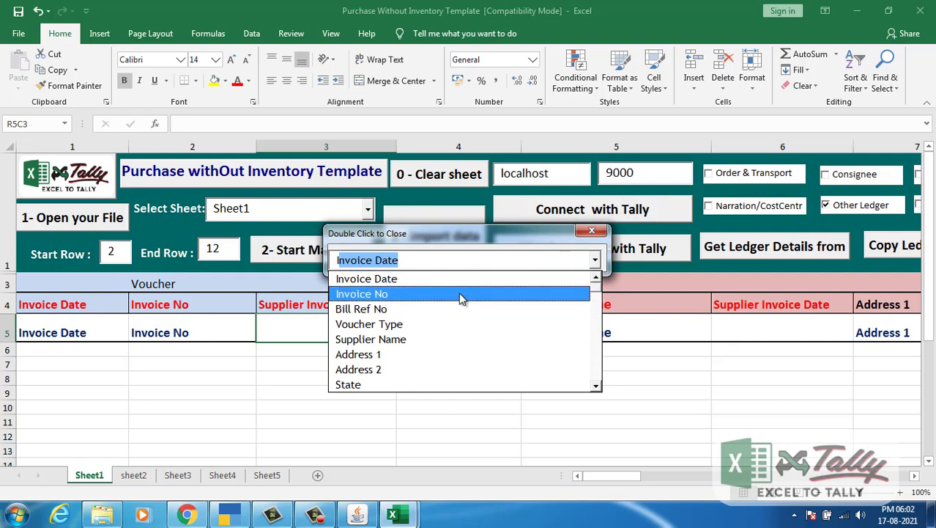
click(461, 295)
double_click(432, 260)
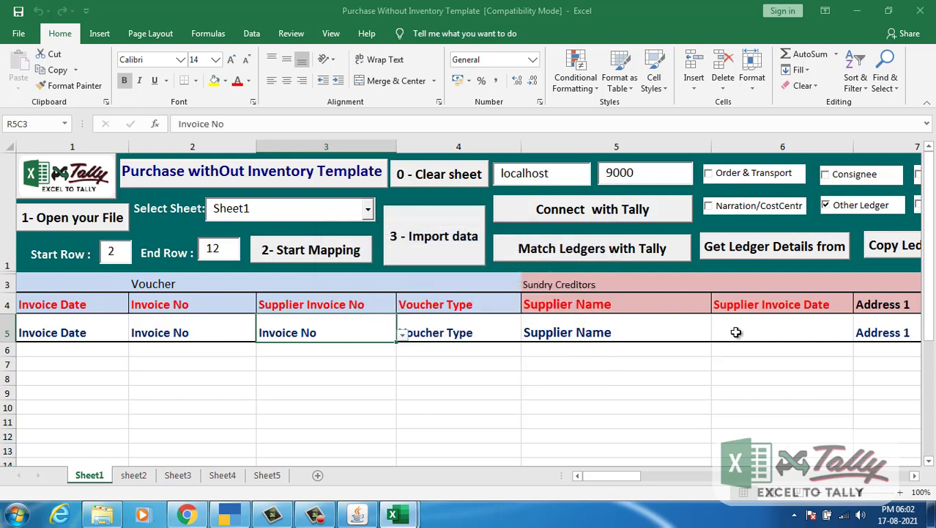
Map the template's Supplier Invoice Date column to the source field Invoice Date
click(754, 331)
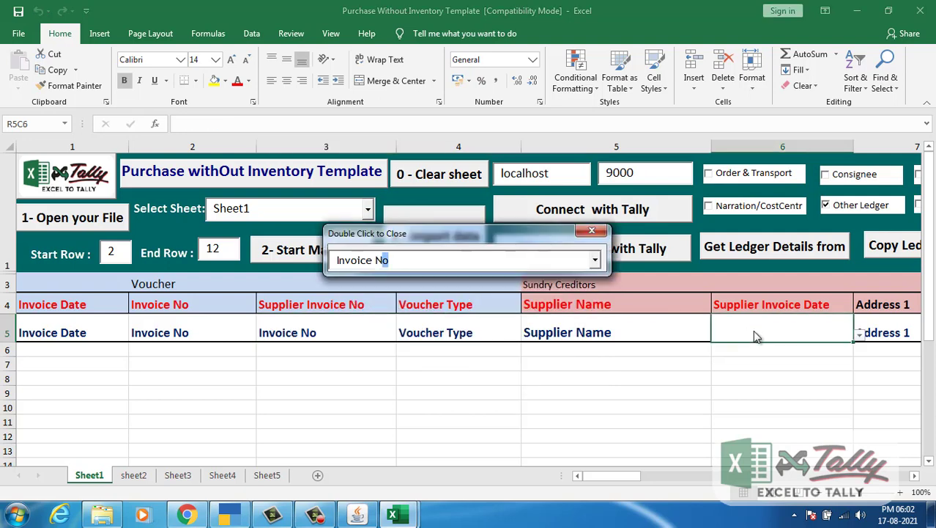
key(Up)
double_click(528, 262)
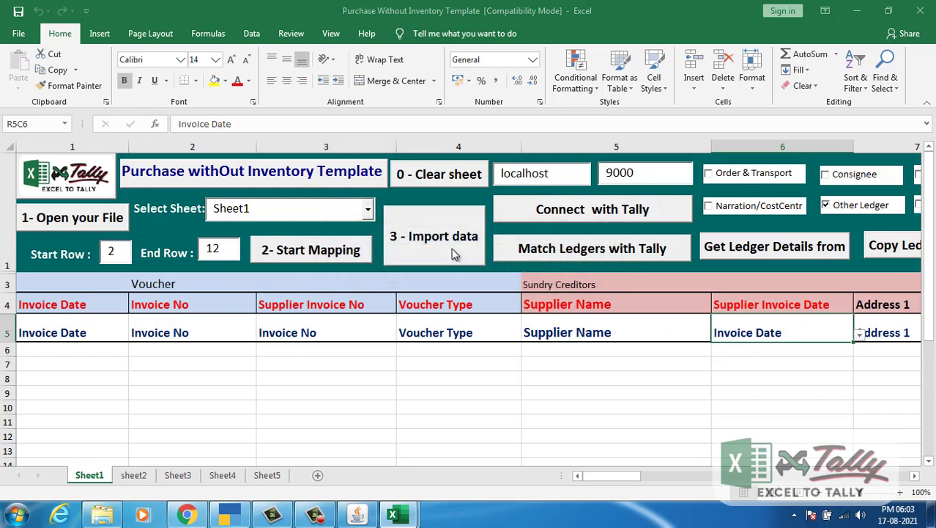
Import the mapped data into the template and connect it with Tally on localhost port 9000
click(452, 253)
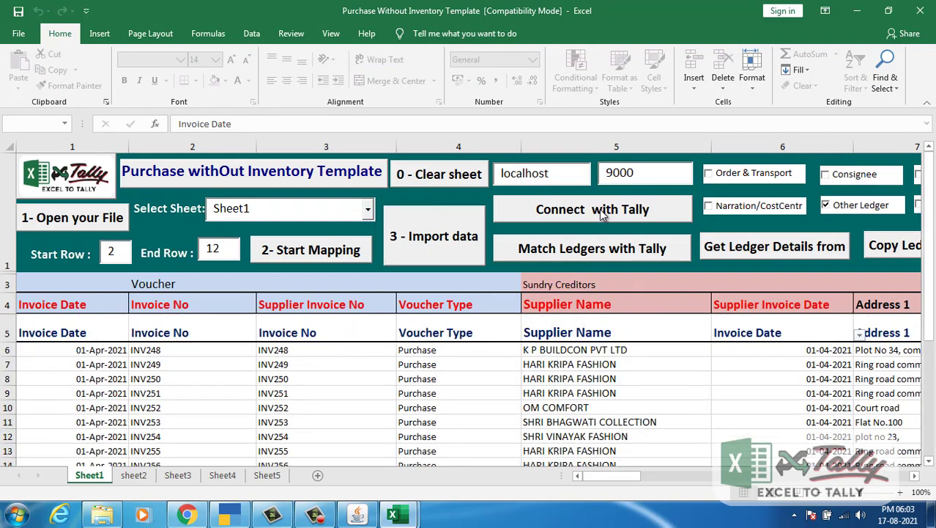
click(604, 211)
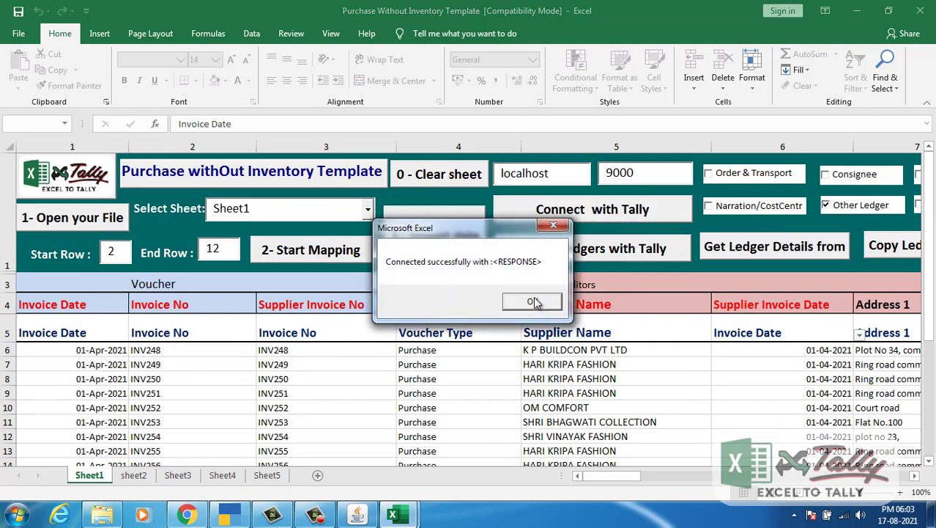
Review the ledgers fetched from Tally in Sheet4 and the stock items in Sheet5, and return to Sheet1
click(534, 302)
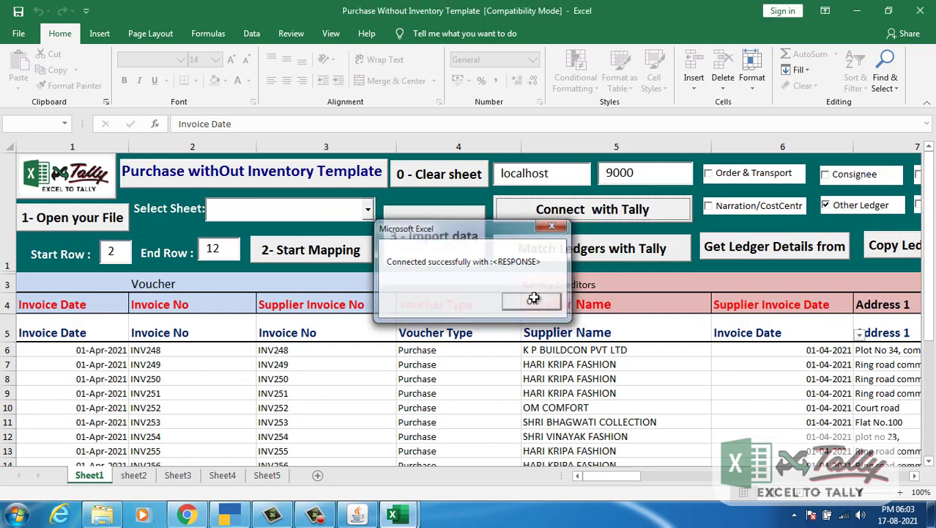
click(224, 474)
scroll(196, 340, down, 3)
click(198, 339)
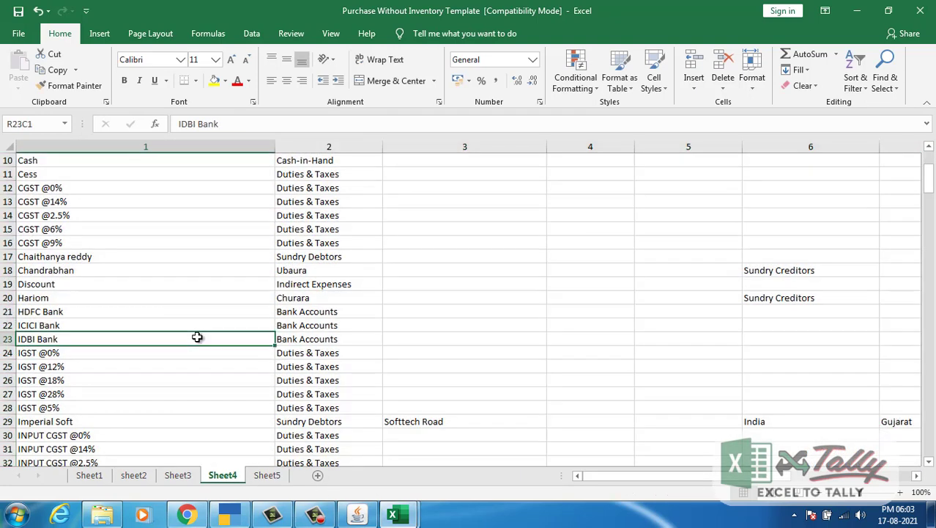
click(268, 474)
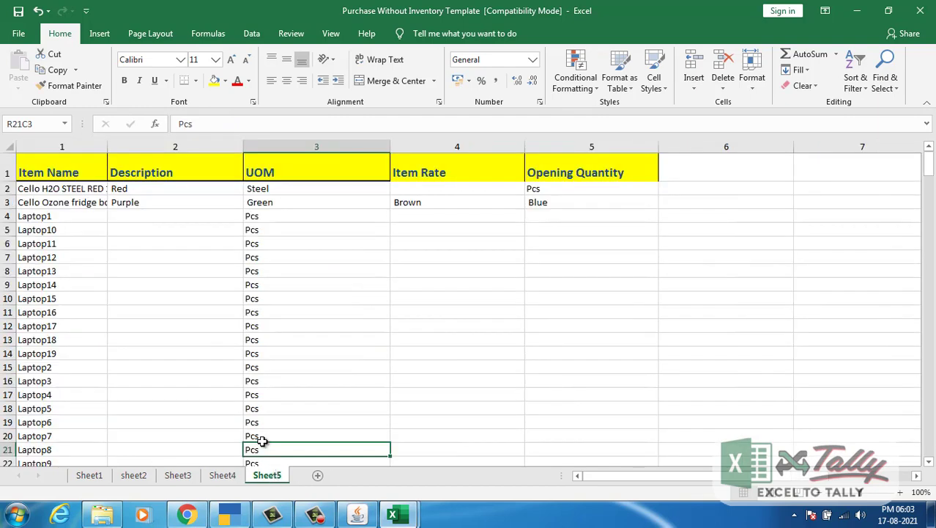
click(100, 475)
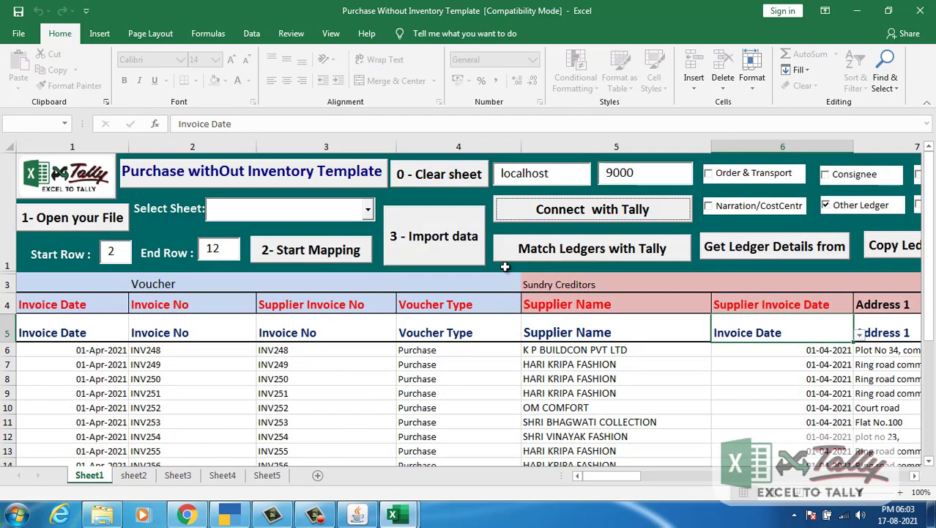
Match the template's ledgers with Tally and check the marked names in the Supplier Name column
click(539, 251)
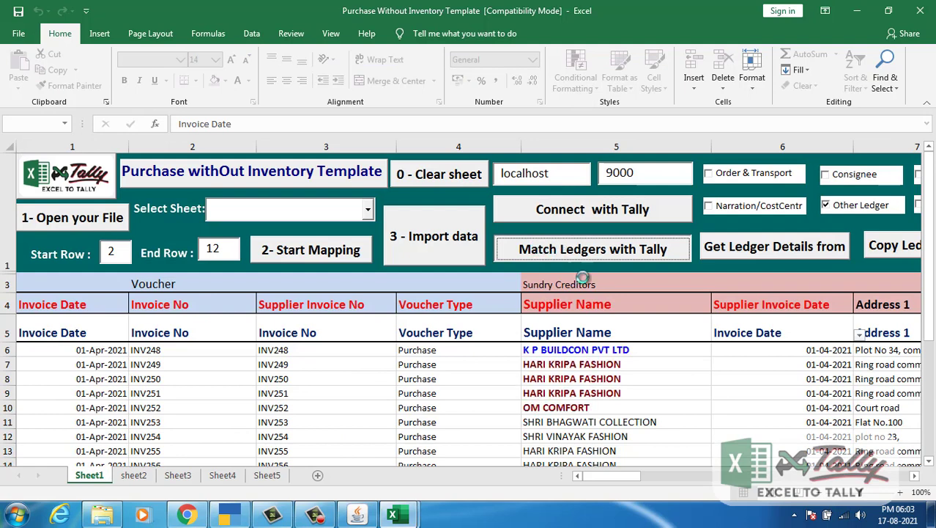
click(627, 350)
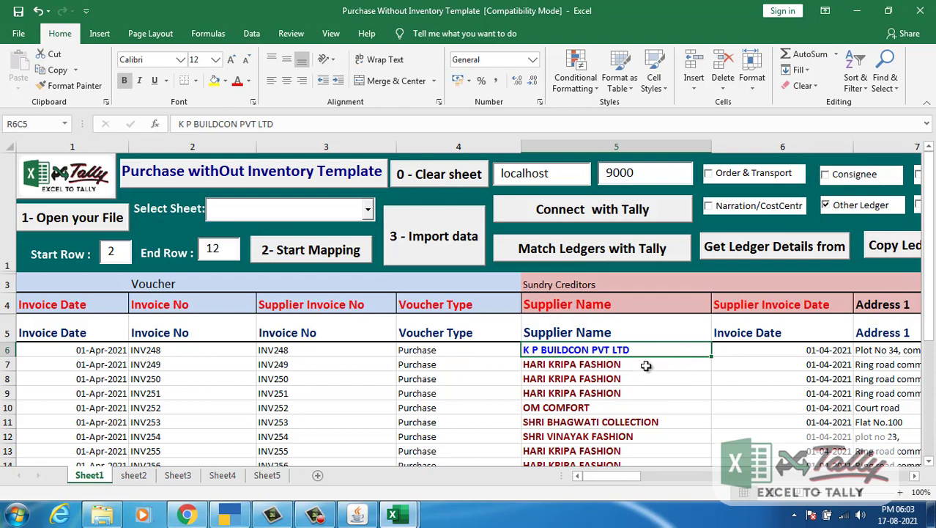
drag(646, 365, 642, 436)
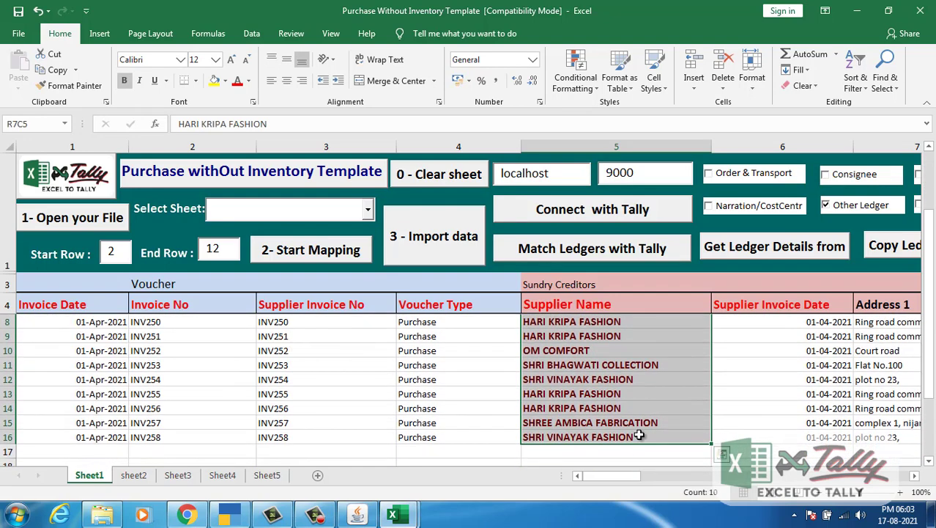
Map the template's Place of Supply column to the source field Place of Supply and import the data again
click(915, 476)
scroll(548, 381, up, 1)
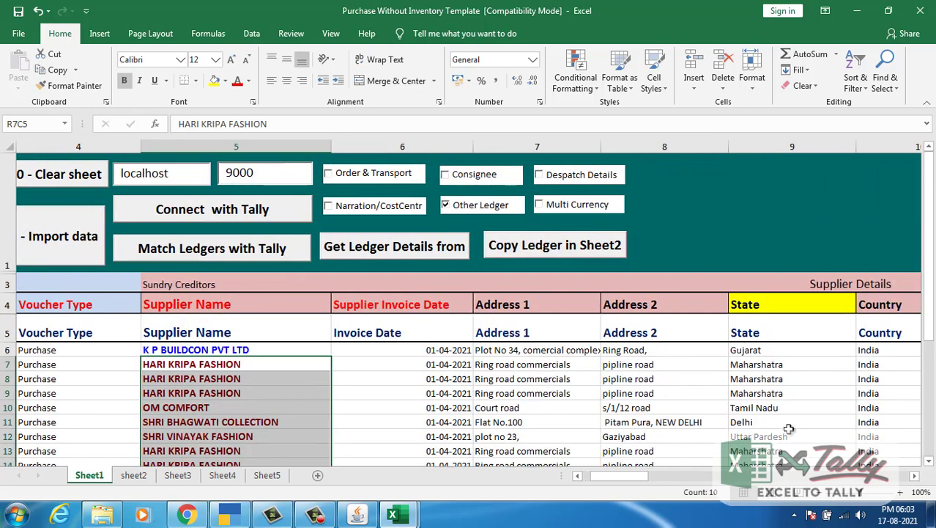
scroll(510, 351, right, 10)
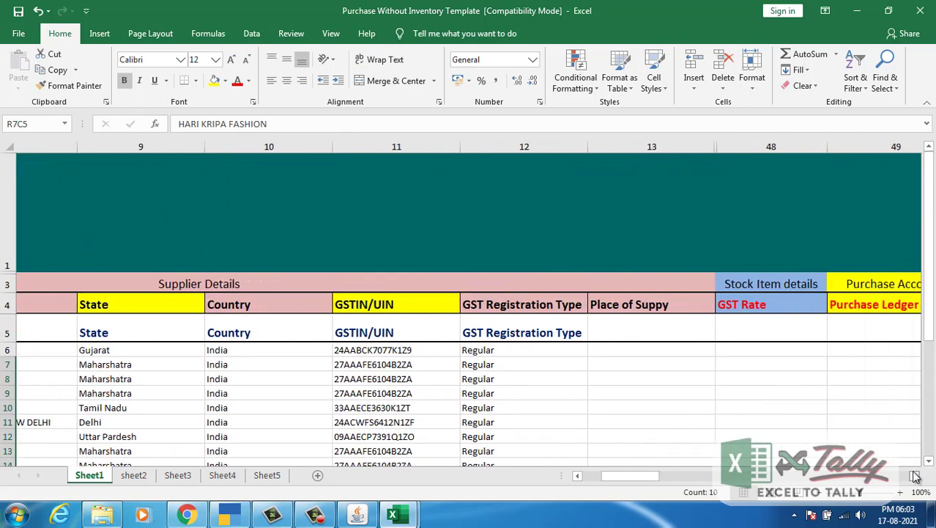
click(477, 334)
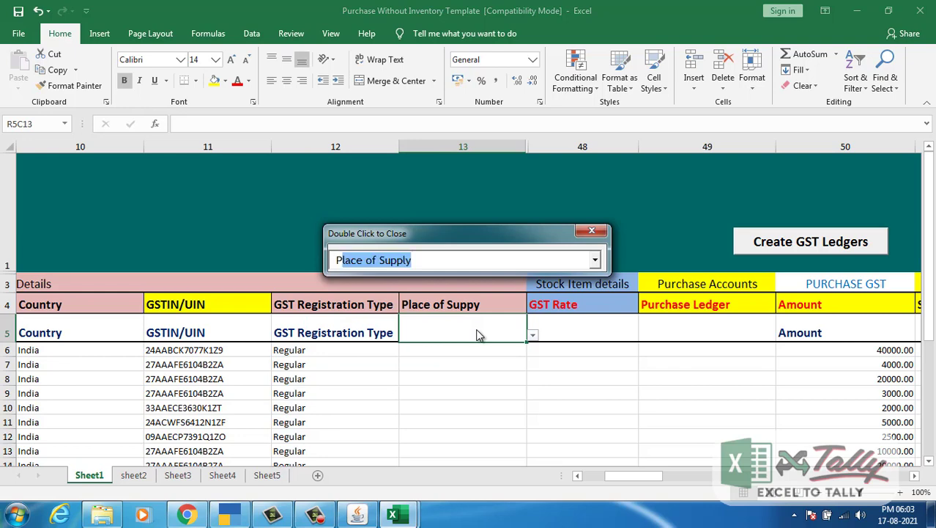
double_click(475, 263)
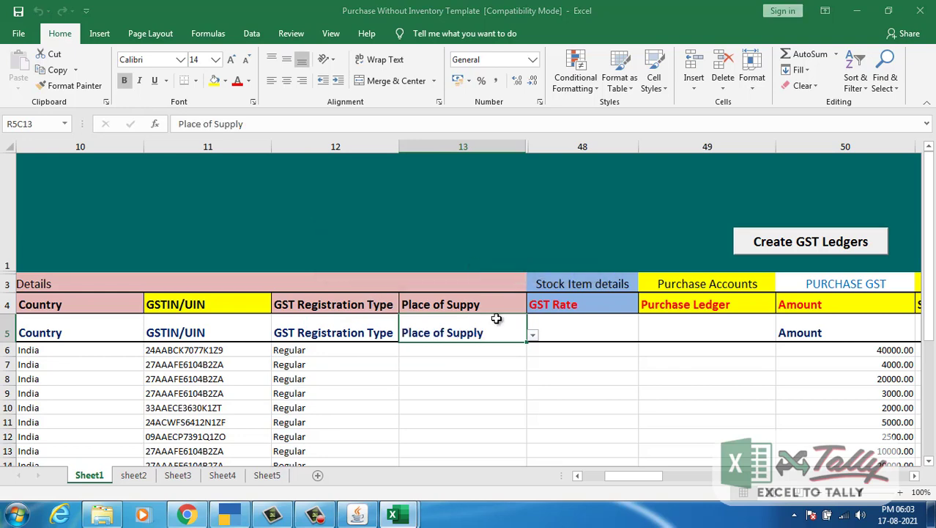
drag(637, 475, 576, 480)
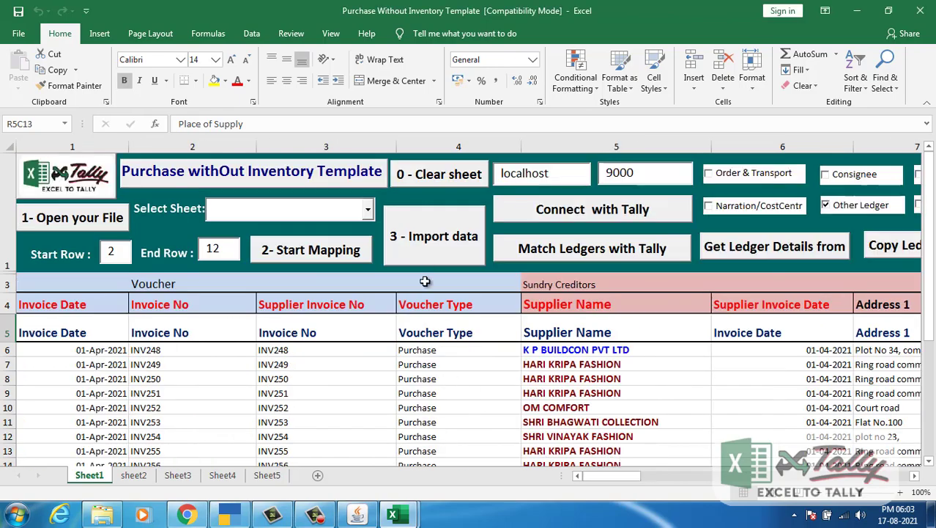
click(419, 236)
Examine the purchase ledger, SGST, CGST and IGST columns and the source fields offered for SGST Amount
click(914, 475)
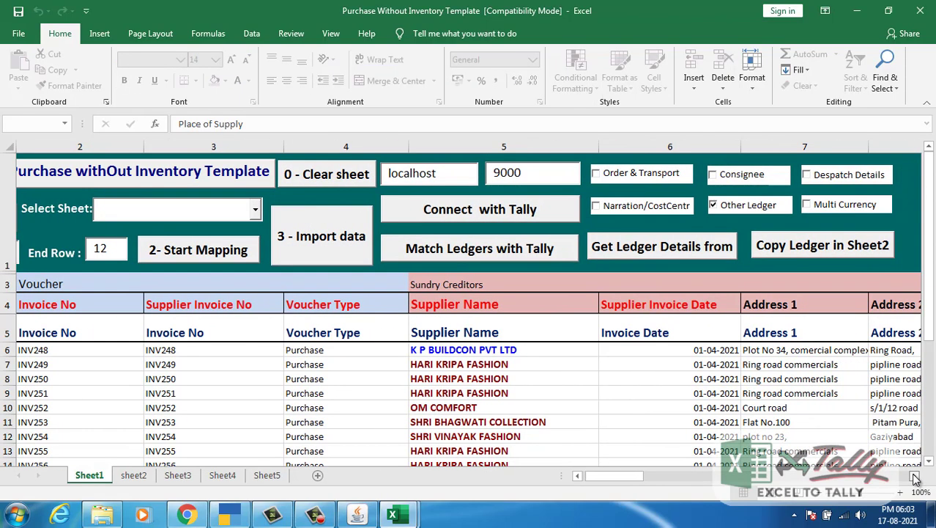
click(914, 475)
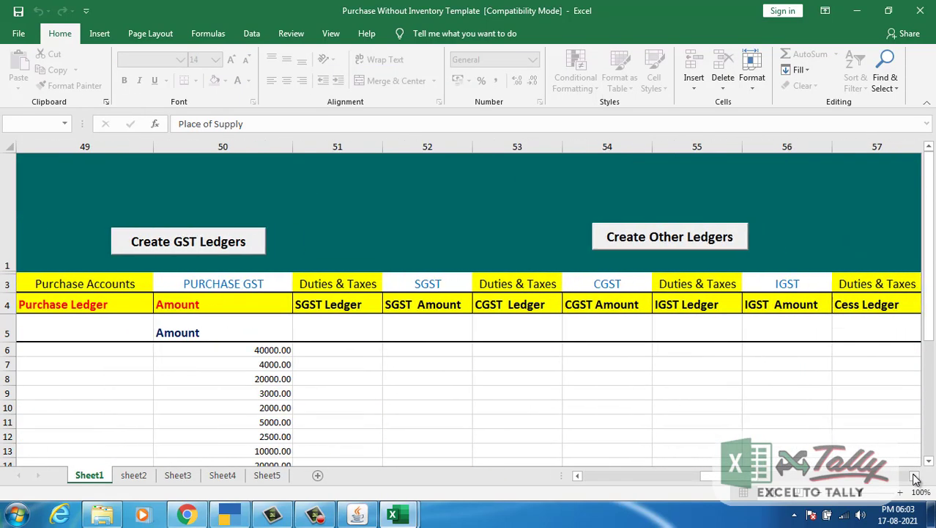
click(914, 475)
drag(207, 353, 711, 460)
click(578, 475)
click(577, 475)
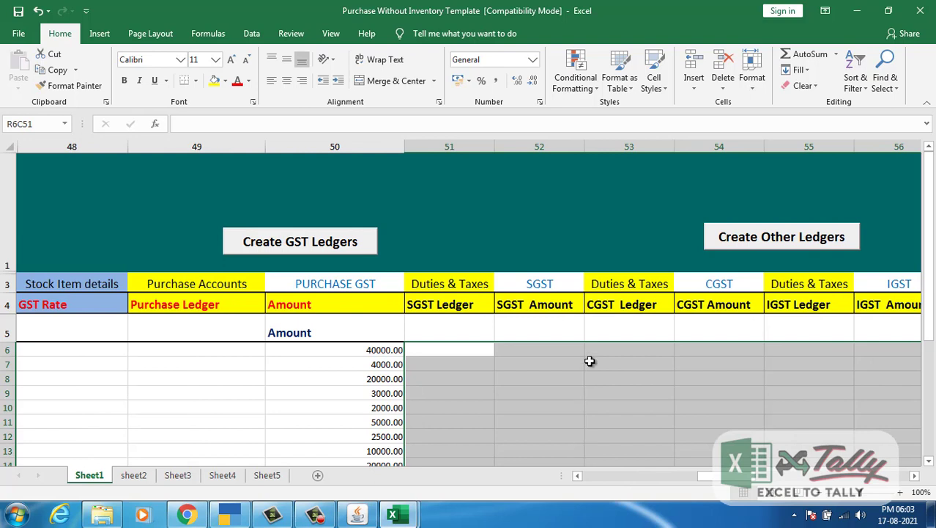
click(562, 331)
click(590, 339)
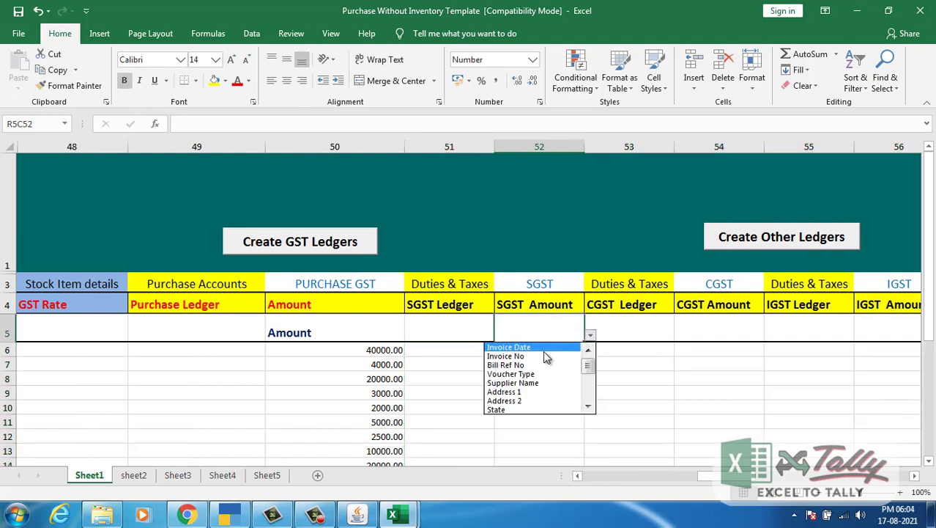
click(548, 329)
click(429, 377)
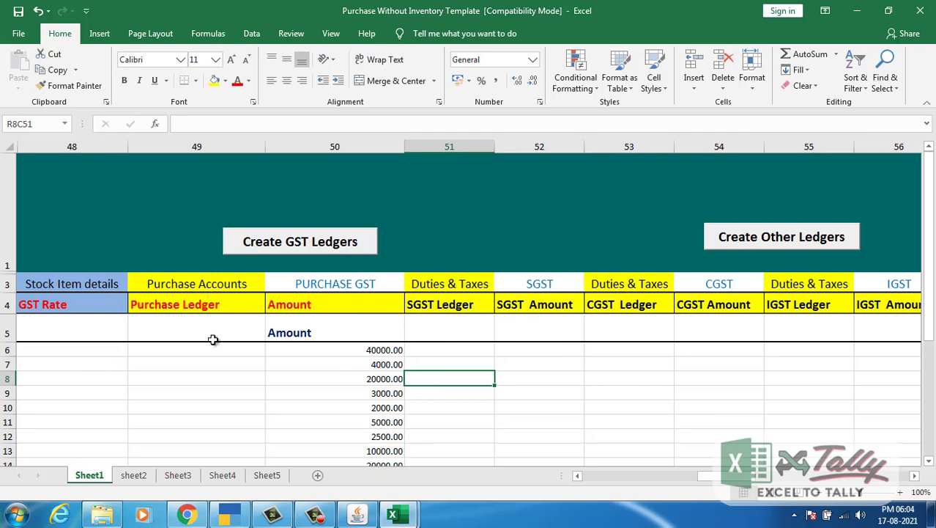
click(246, 378)
Open the source field selection for the template's GST Rate column
click(578, 477)
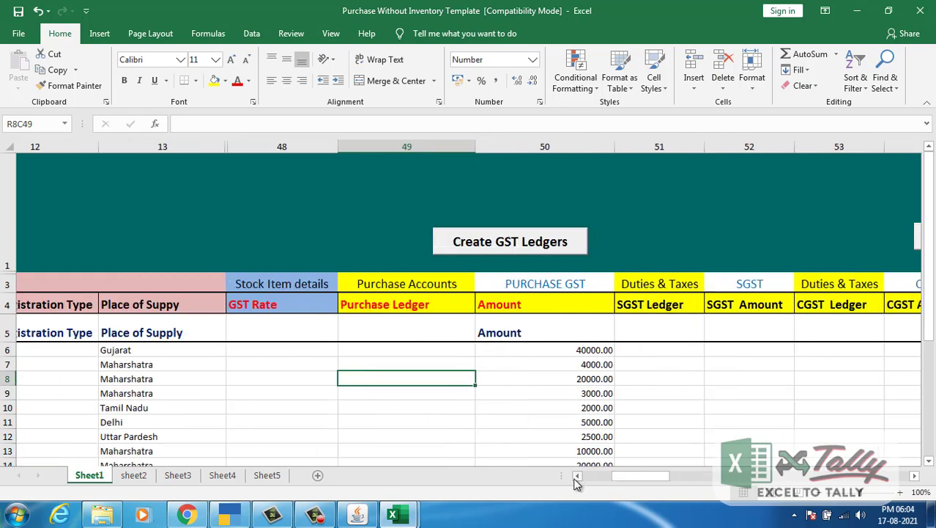
click(374, 337)
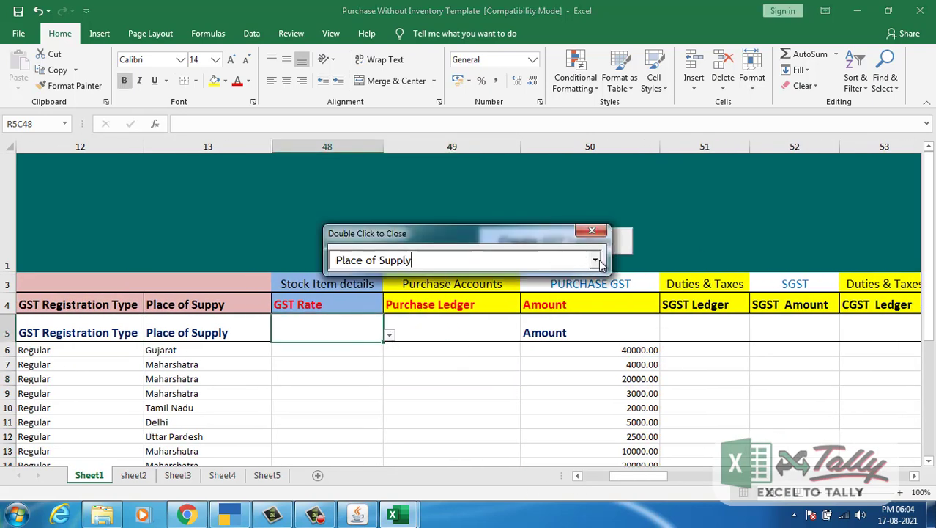